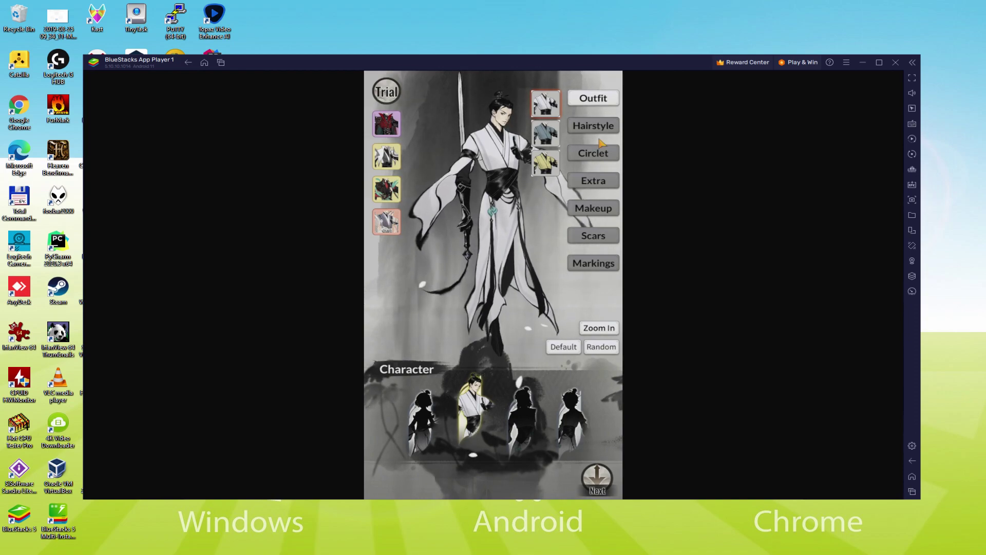
Browse the character's appearance categories from Hairstyle to Makeup, zoom out to the full figure, and randomize the appearance
click(602, 130)
click(593, 181)
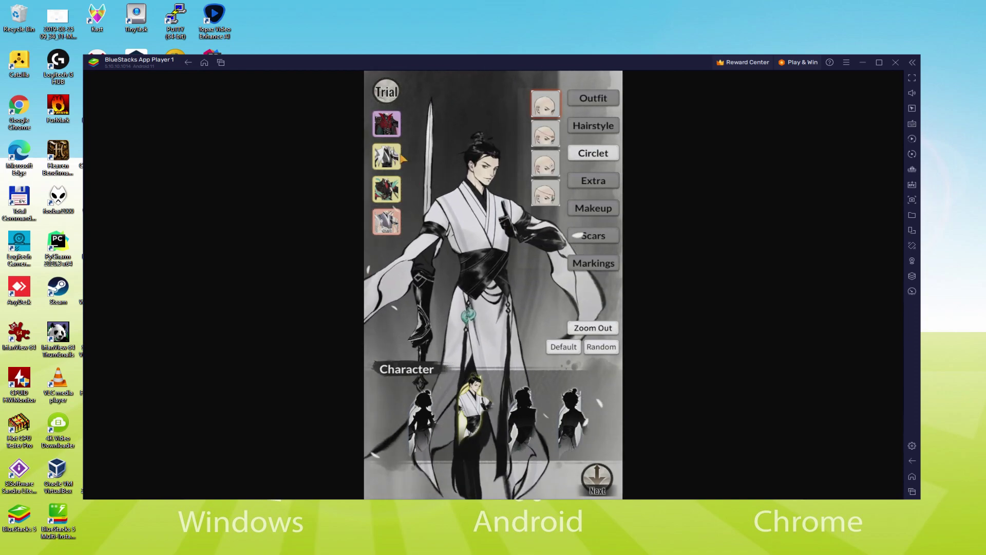
click(595, 211)
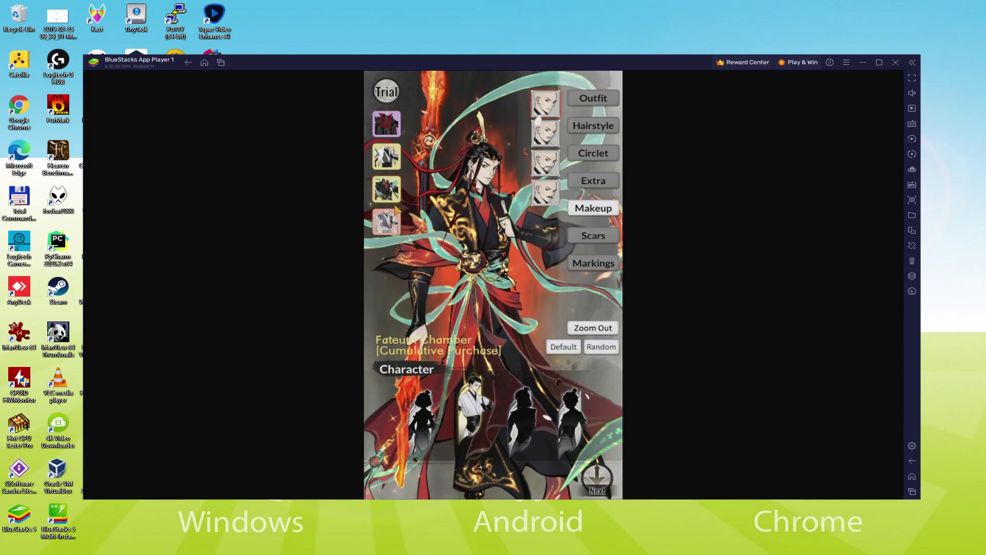
click(593, 328)
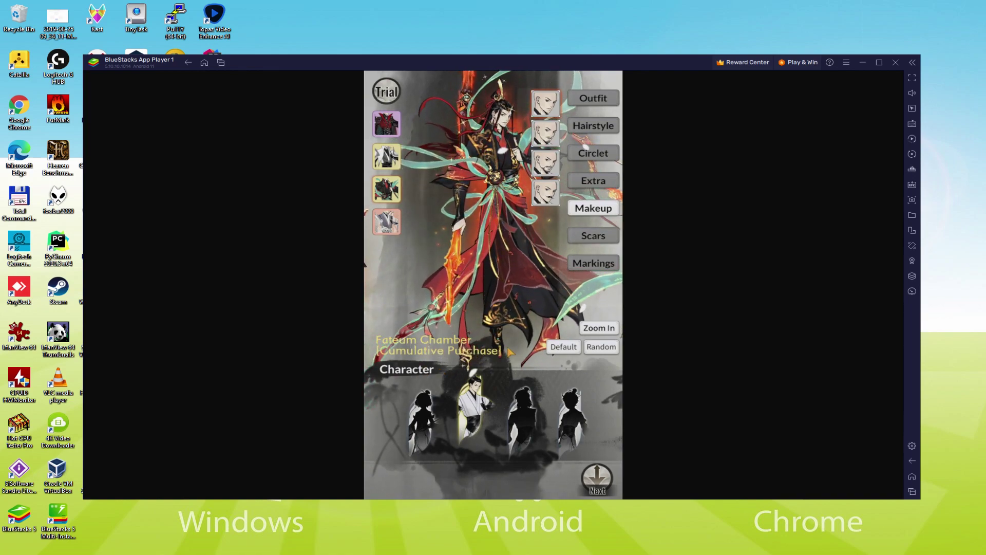
click(601, 347)
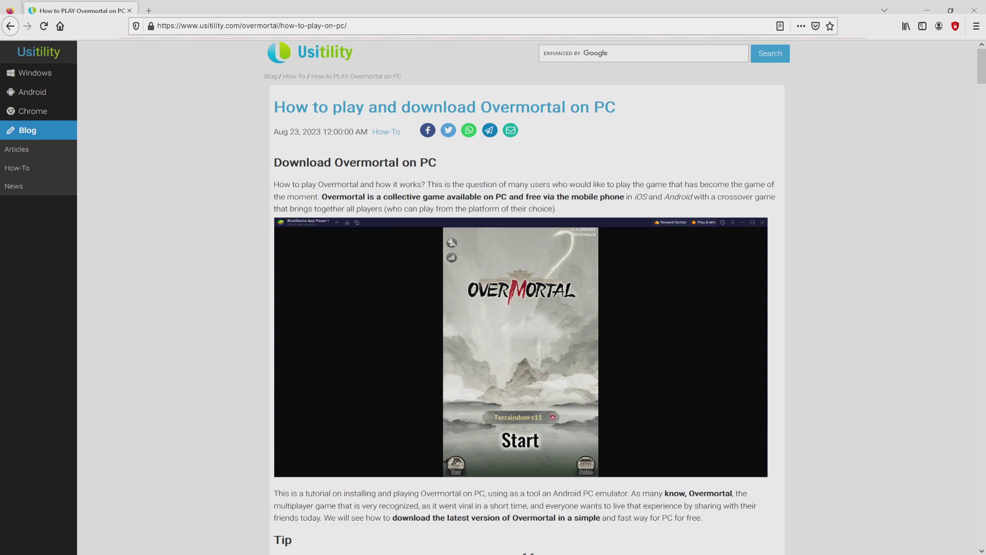
In the browser, open the Overmortal PC download page from the Usitility article
scroll(521, 298, down, 4)
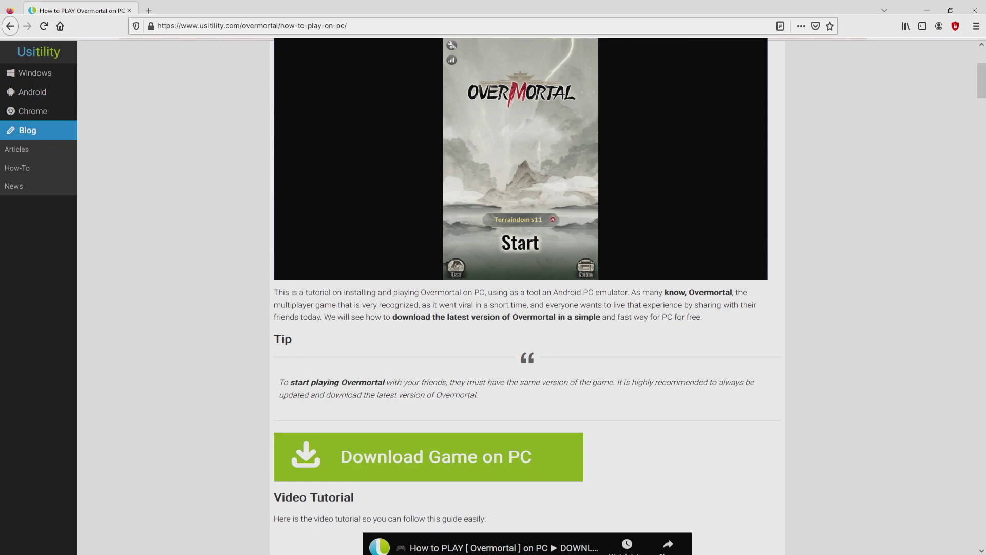
click(411, 443)
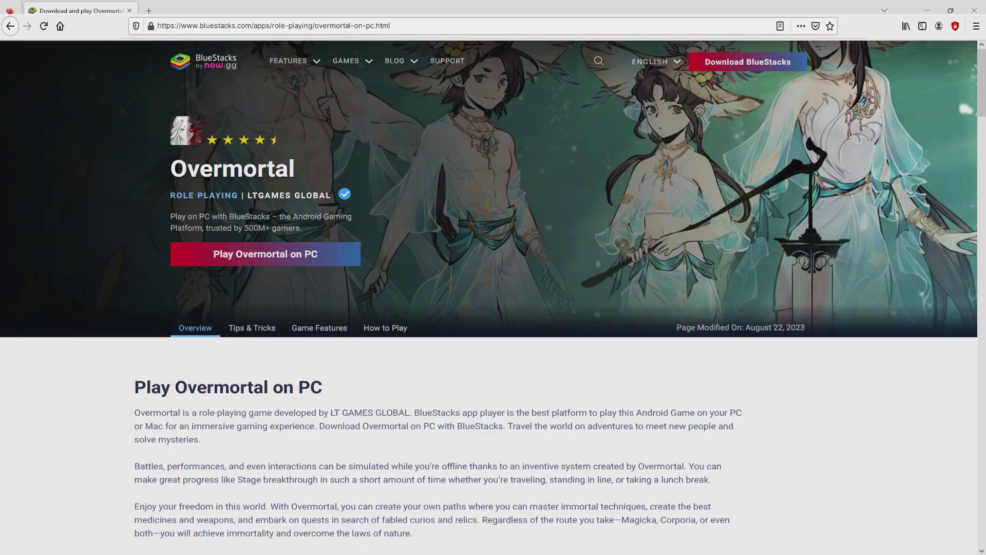
Review the Overmortal description and game features on the BlueStacks page, and download the installer for playing on PC
scroll(494, 296, down, 15)
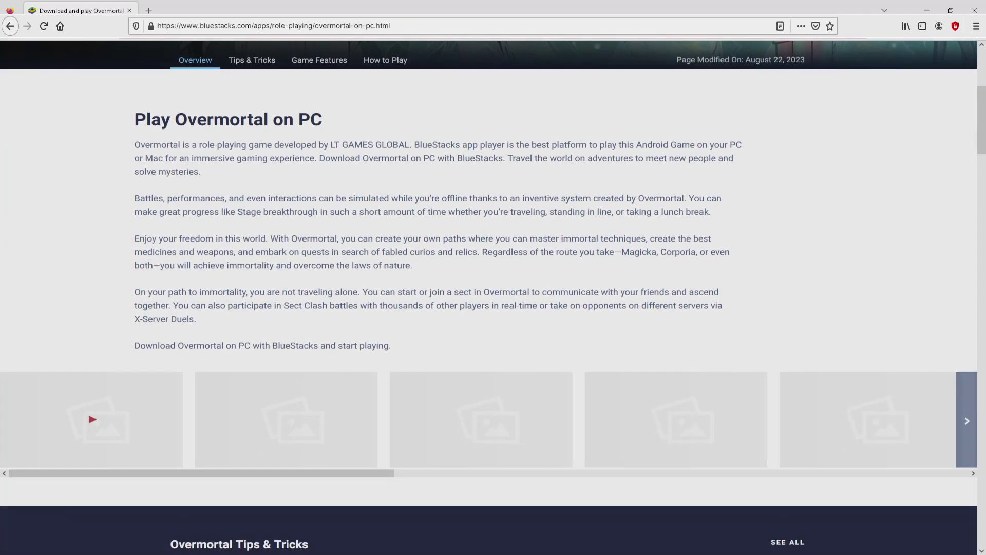
scroll(493, 296, down, 5)
scroll(494, 296, up, 2)
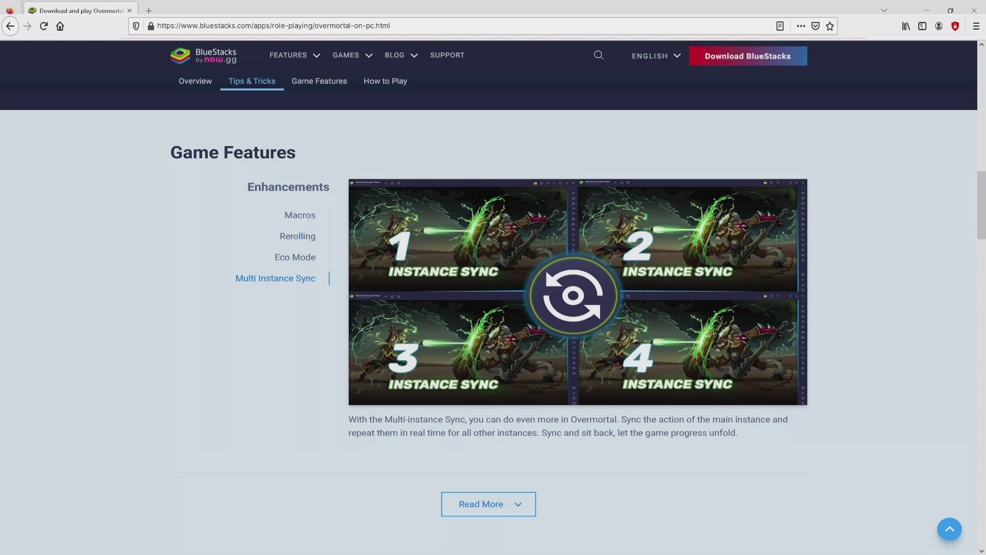
scroll(493, 288, up, 20)
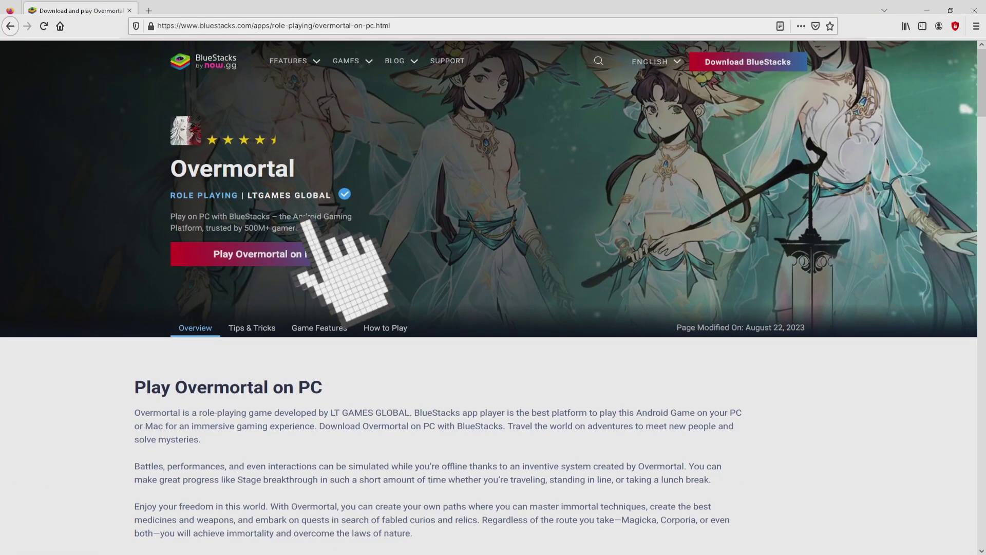
click(303, 254)
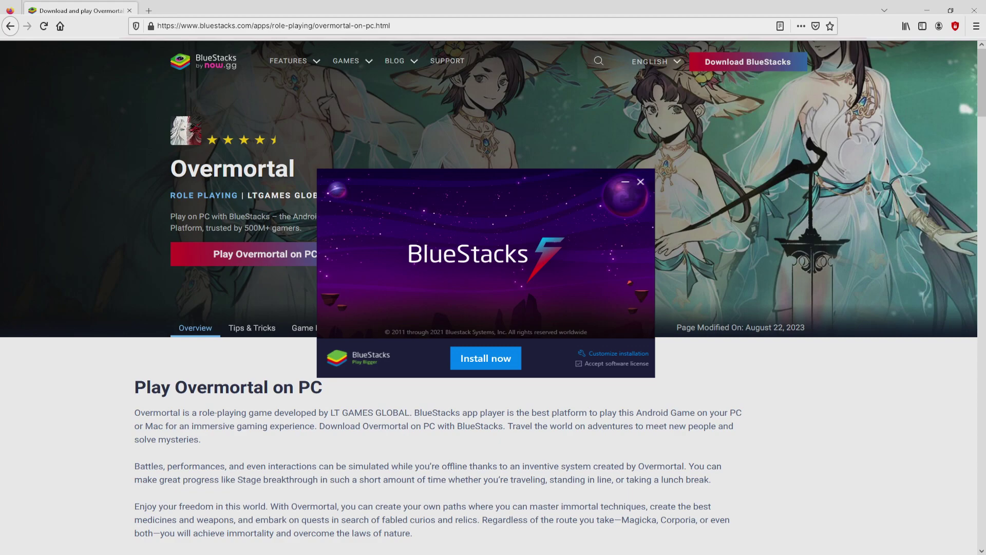
Check the data path in the BlueStacks installer's custom options, go back without changing it, and start the installation
key(super+d)
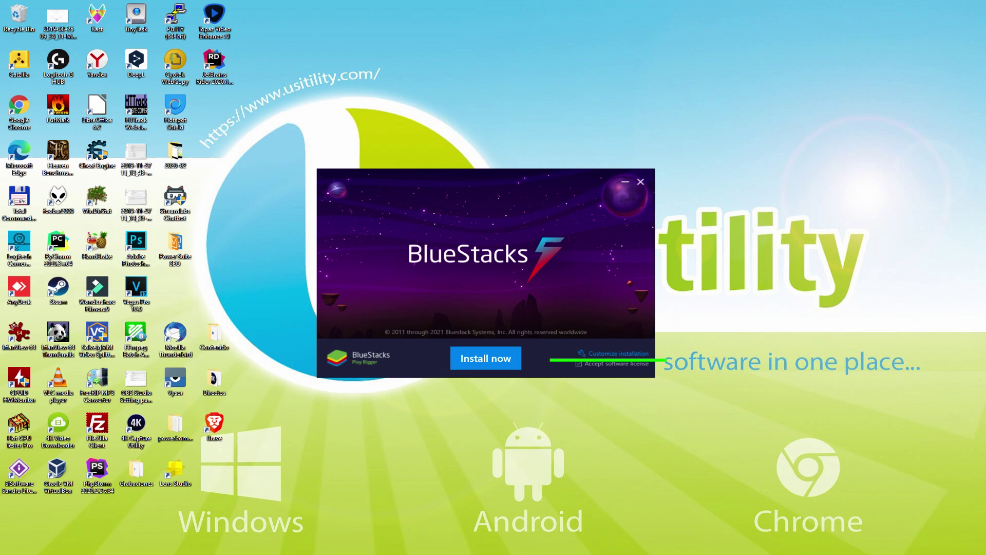
click(612, 353)
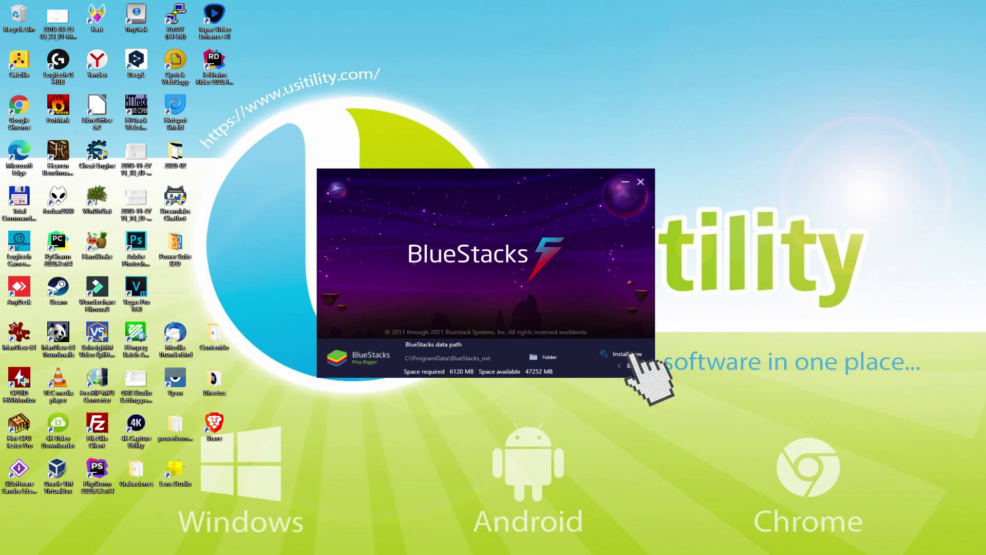
click(624, 365)
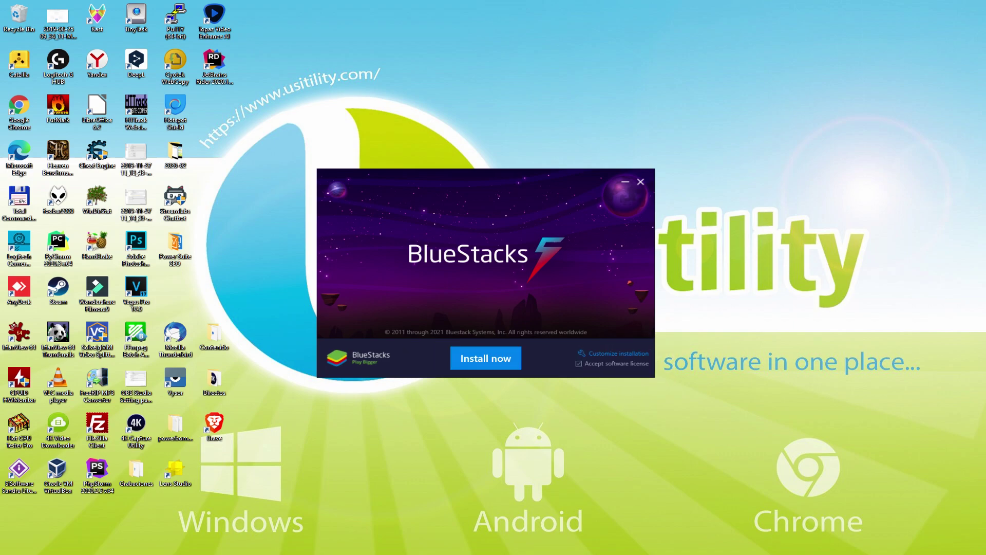
click(485, 358)
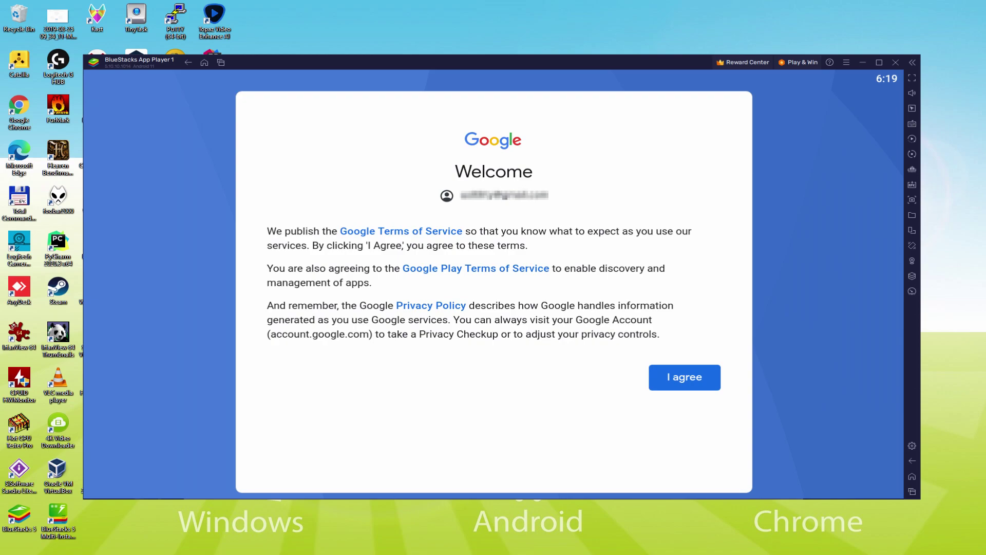
Agree to the Google terms, disable Back up to Google Drive, and accept the Google services settings
click(684, 378)
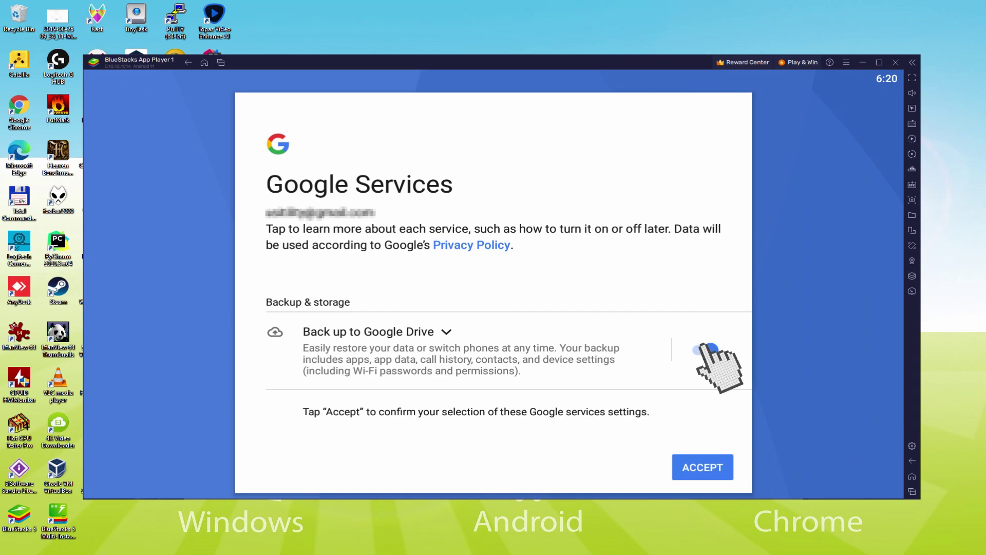
click(705, 350)
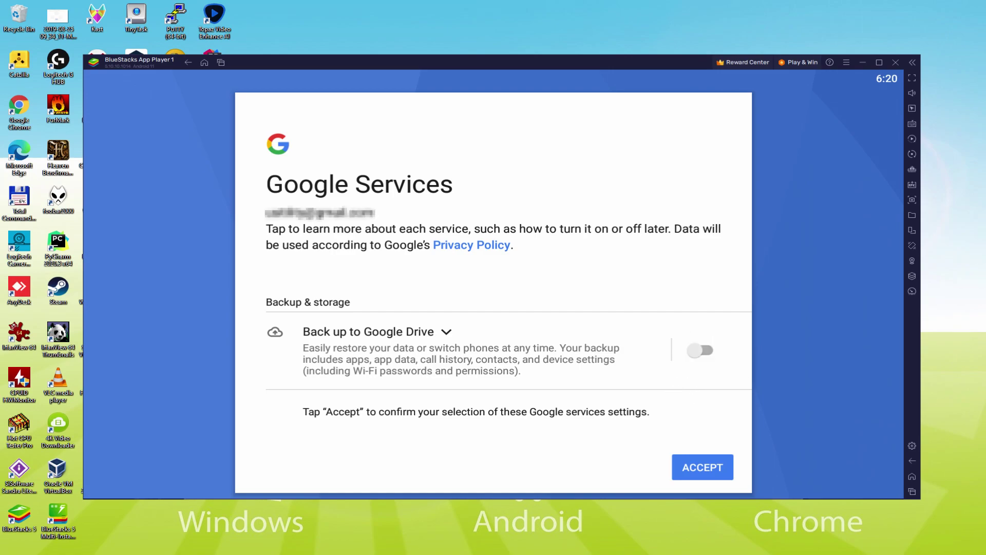
click(703, 464)
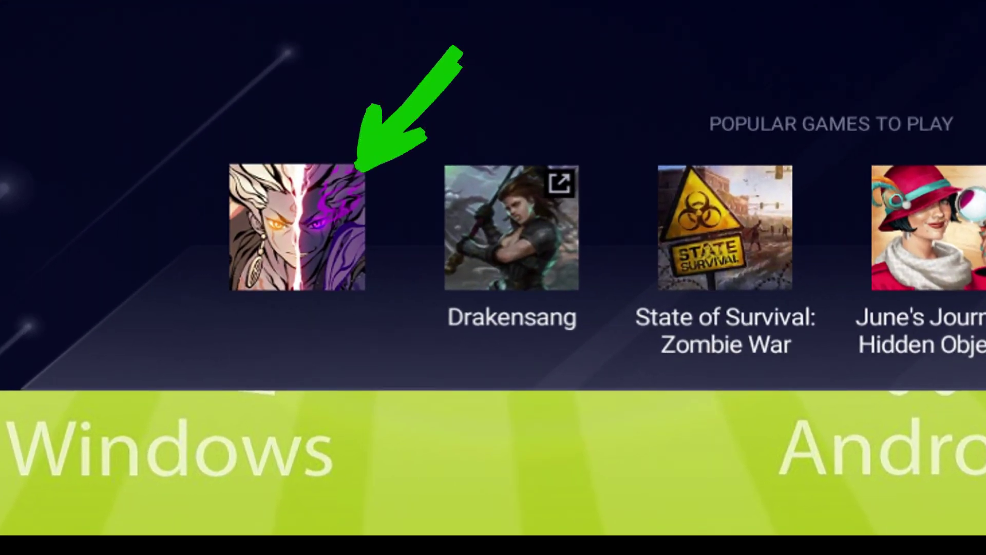
Open the Overmortal store page from the BlueStacks home screen and install the game
click(286, 423)
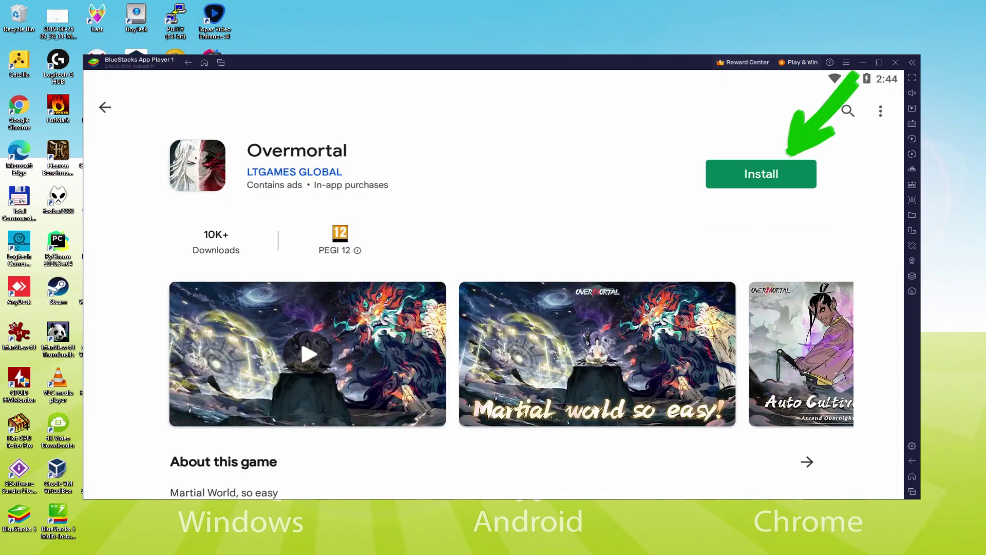
click(786, 169)
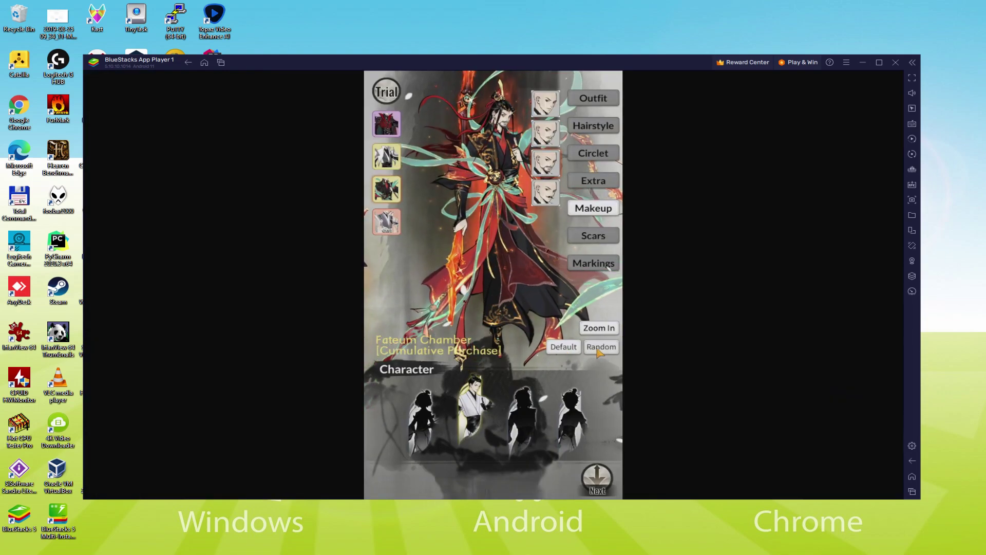
Randomize the character's appearance, continue to the naming screen, and enter Usitility as the Taoist name
click(601, 349)
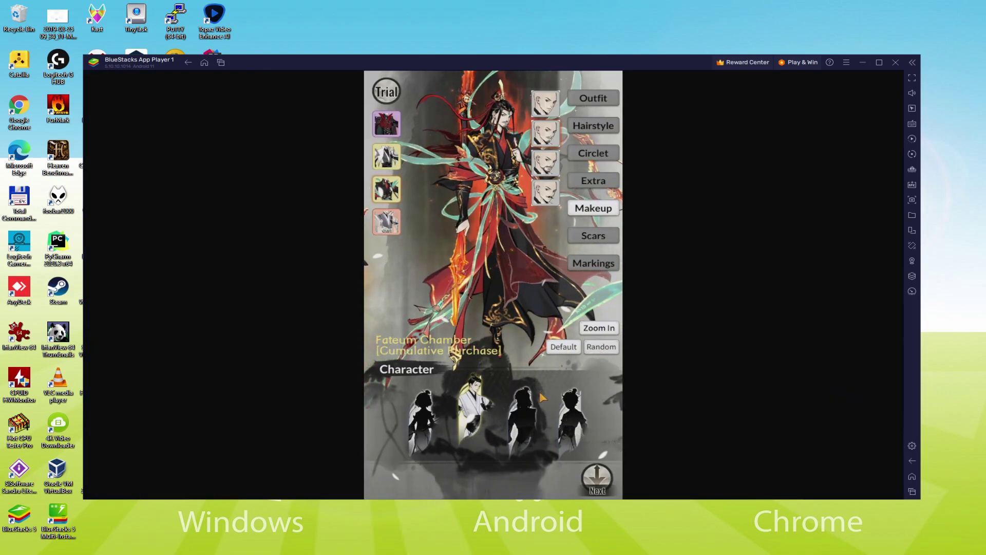
click(597, 480)
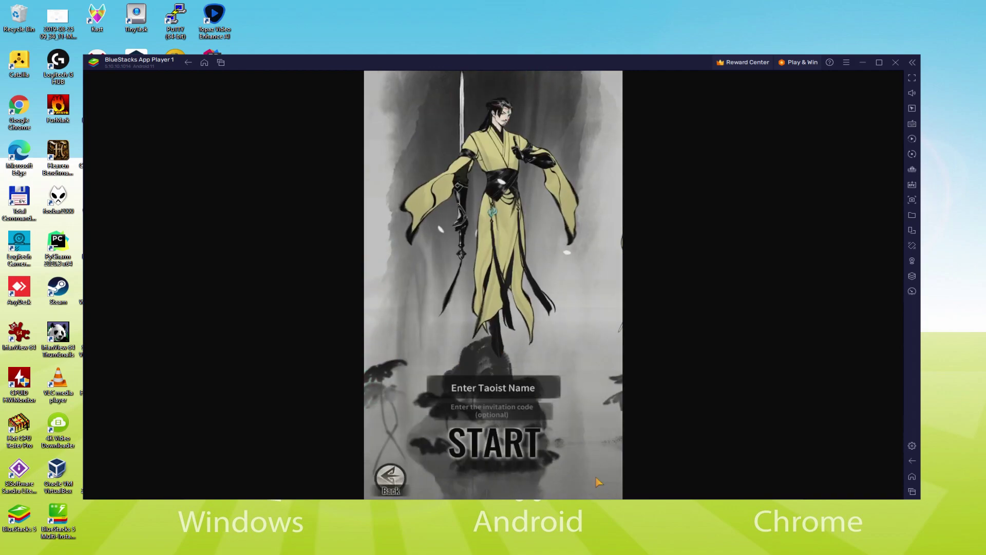
click(517, 391)
text(Usitility)
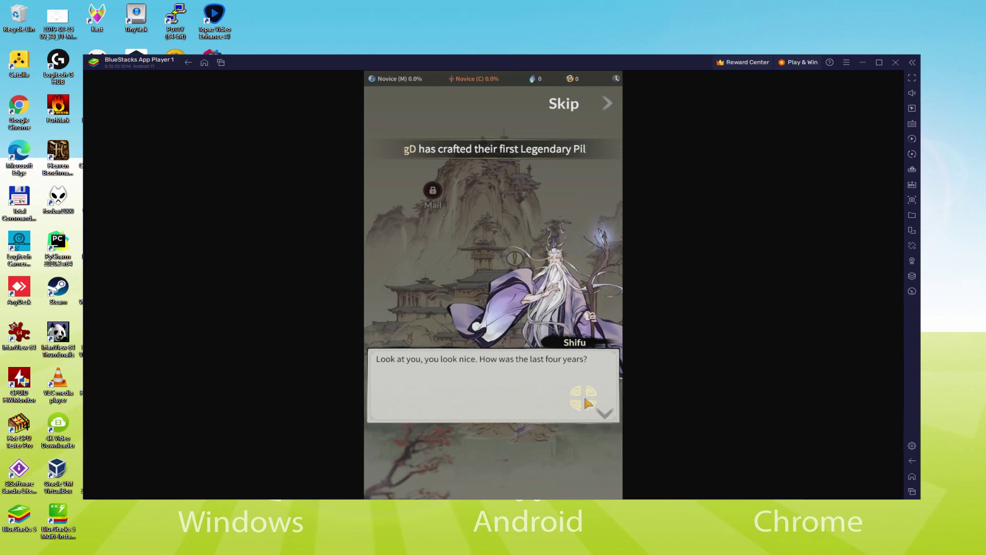
Advance through the opening dialogue with Shifu until the cultivation lesson
click(586, 399)
click(588, 407)
click(586, 414)
click(583, 420)
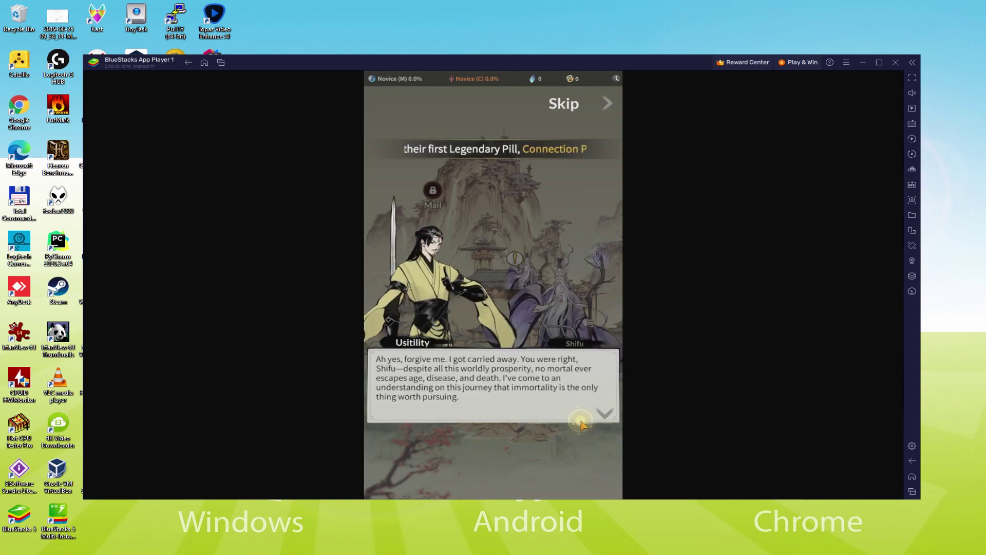
click(581, 423)
click(581, 423)
click(581, 423)
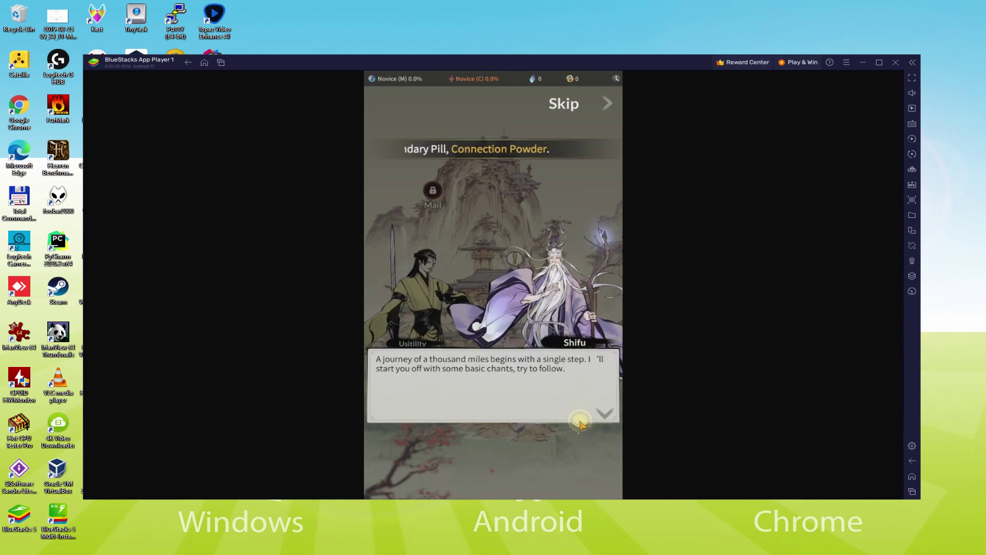
click(581, 423)
click(580, 421)
click(580, 421)
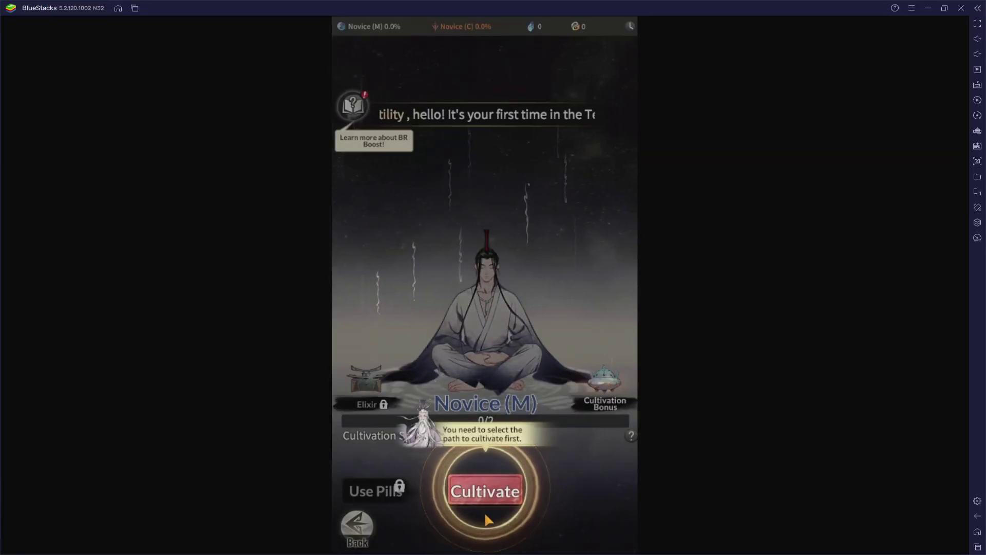
Start cultivating and confirm Magicka as the cultivation path
click(485, 514)
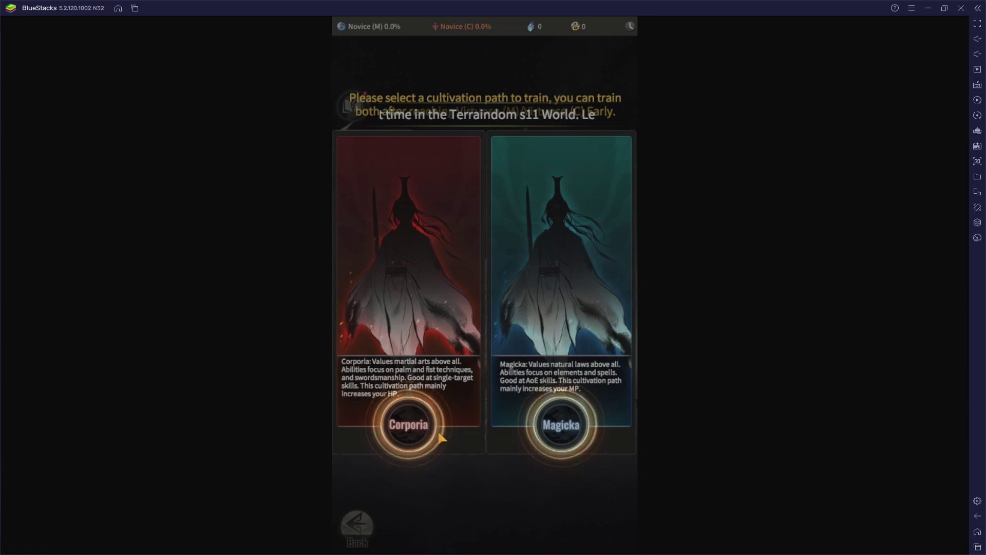
click(559, 431)
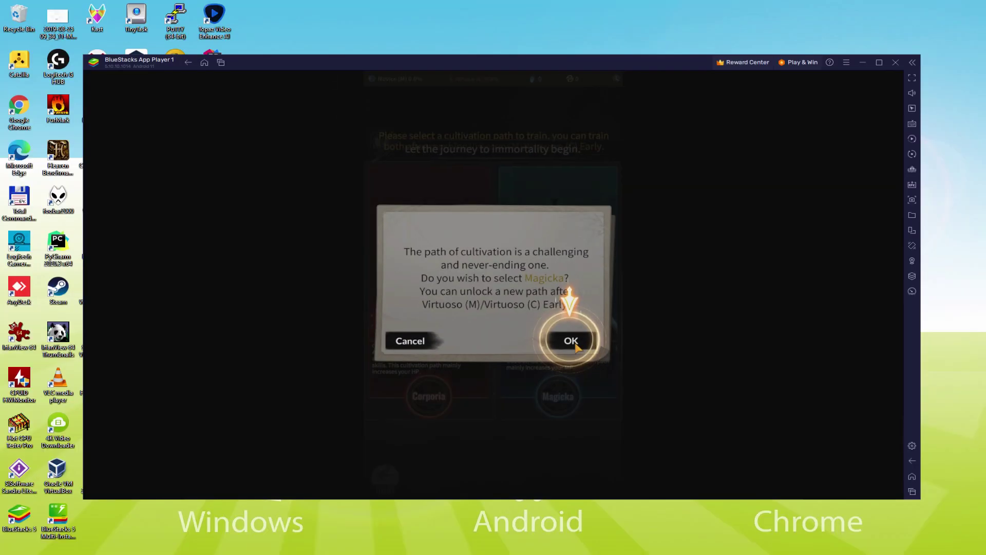
click(576, 355)
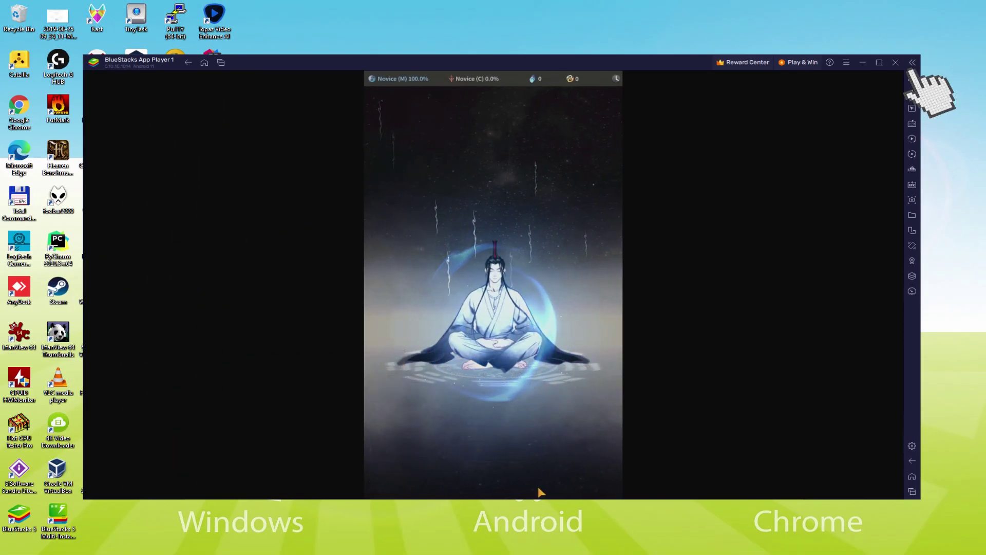
Dismiss the stage upgrade summary, leave the cultivation screen, and return to the town
key(F11)
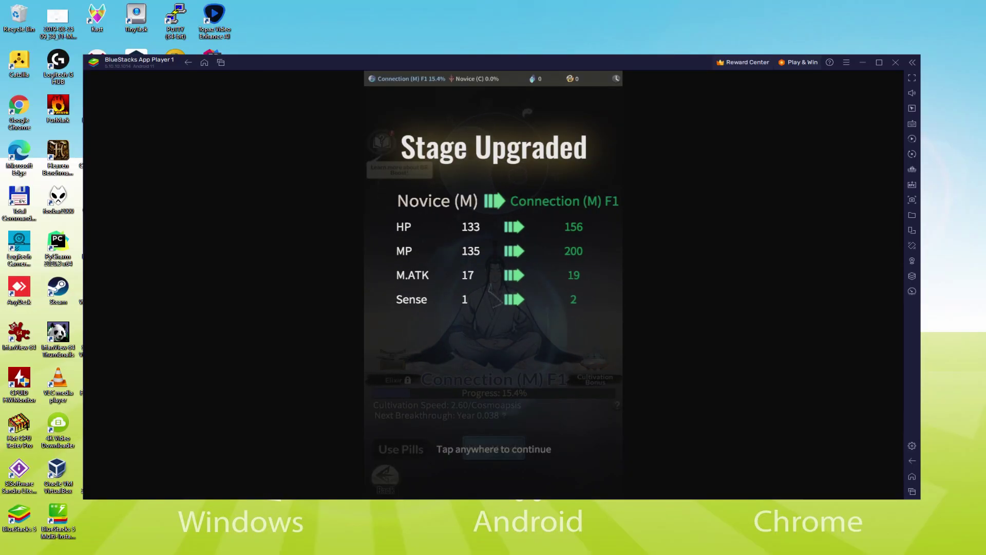
click(541, 349)
click(386, 477)
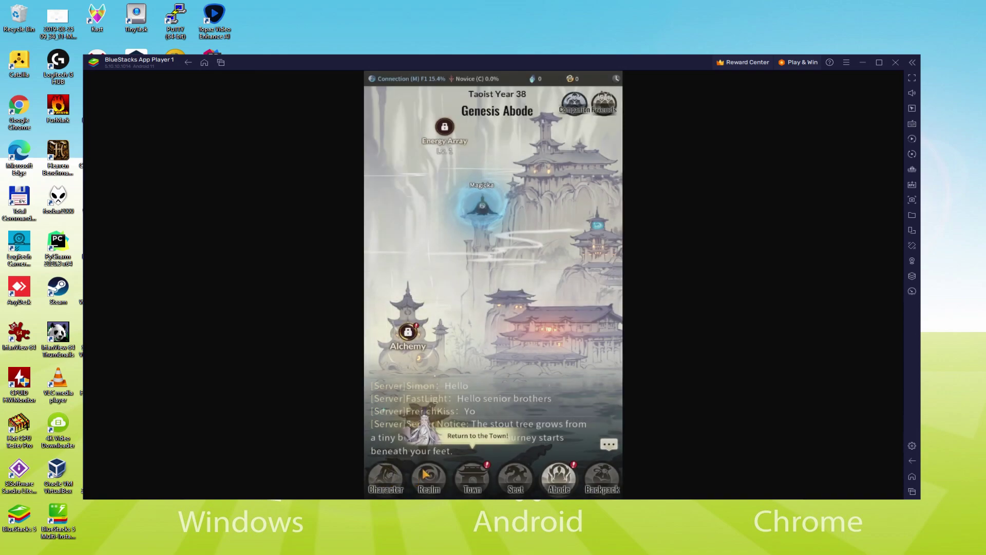
click(473, 468)
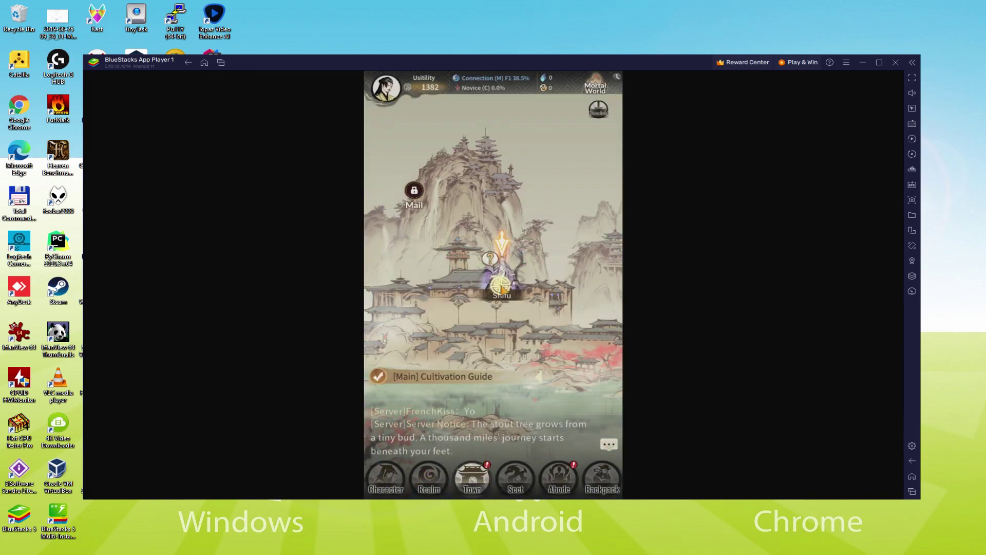
Talk to Shifu in the town and claim the reward for the Cultivation Guide quest
click(502, 289)
click(503, 426)
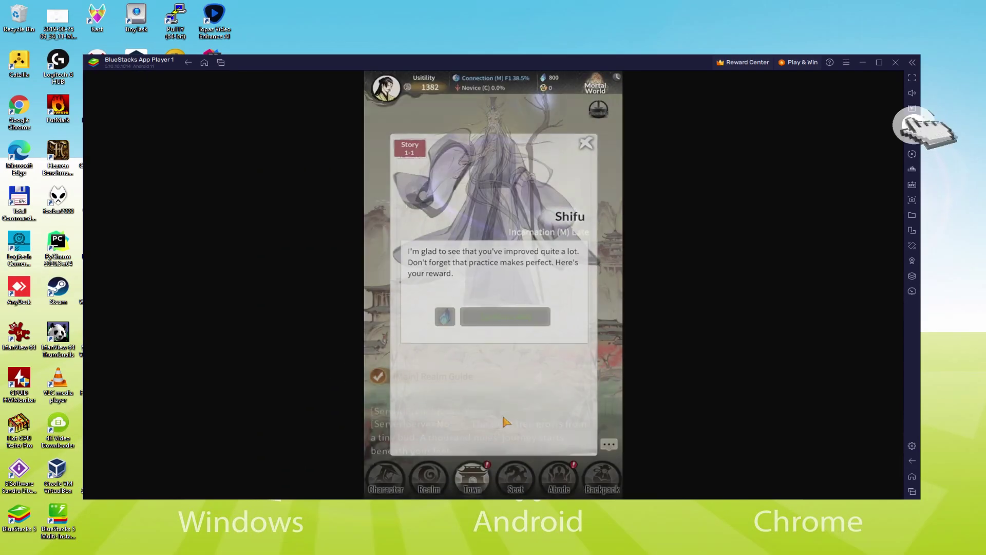
click(833, 191)
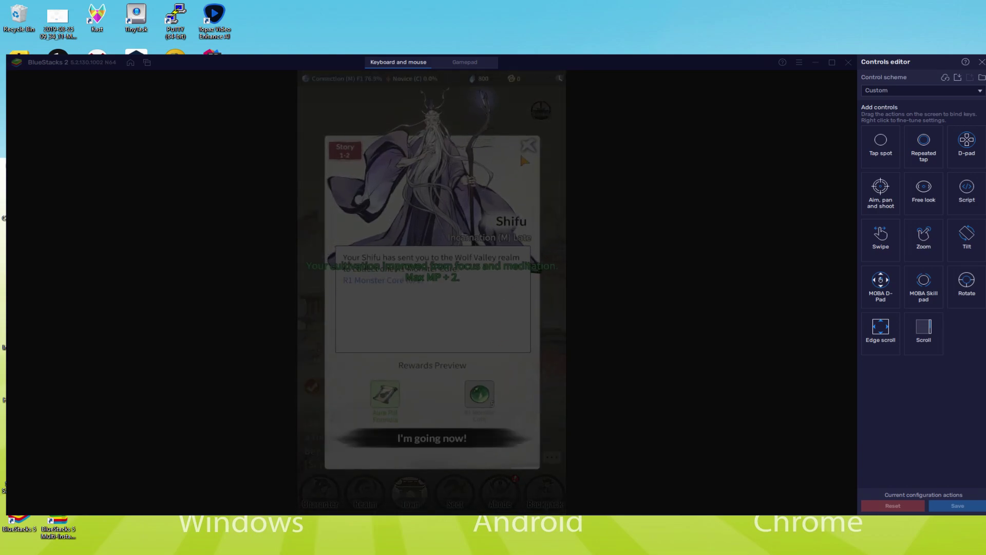
Accept Shifu's Wolf Valley quest and open the realm map
click(482, 437)
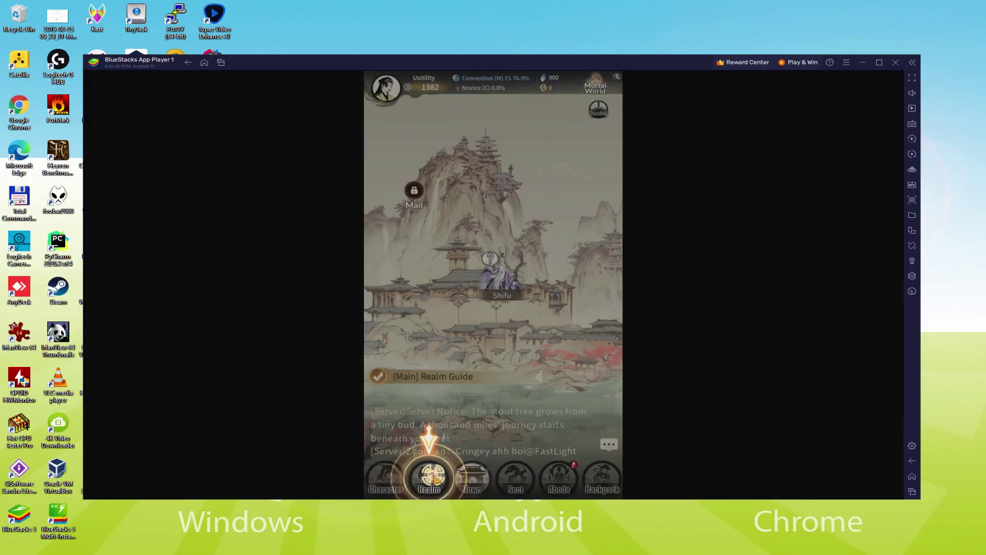
click(434, 479)
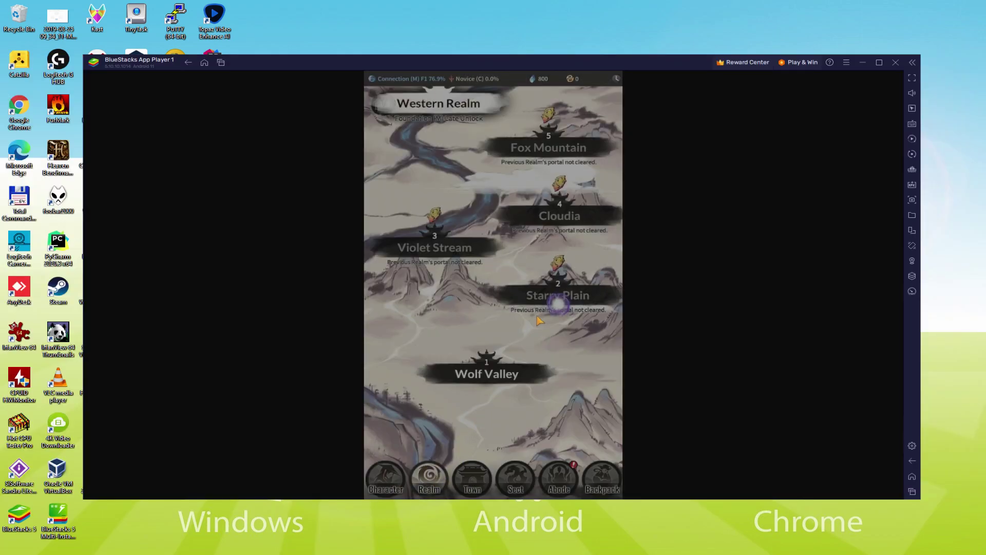
Enter the Wolf Valley realm and start fighting with the True Form
click(512, 370)
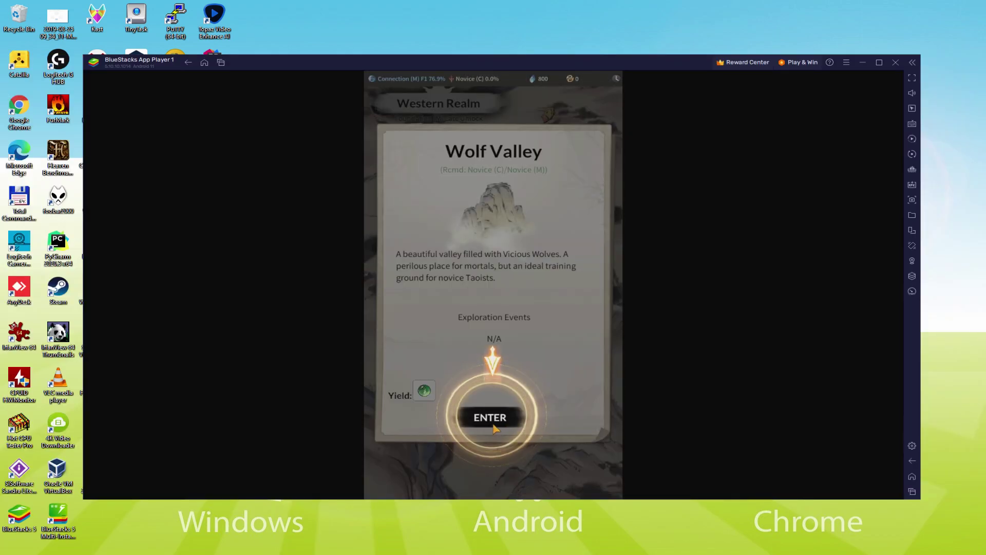
click(491, 420)
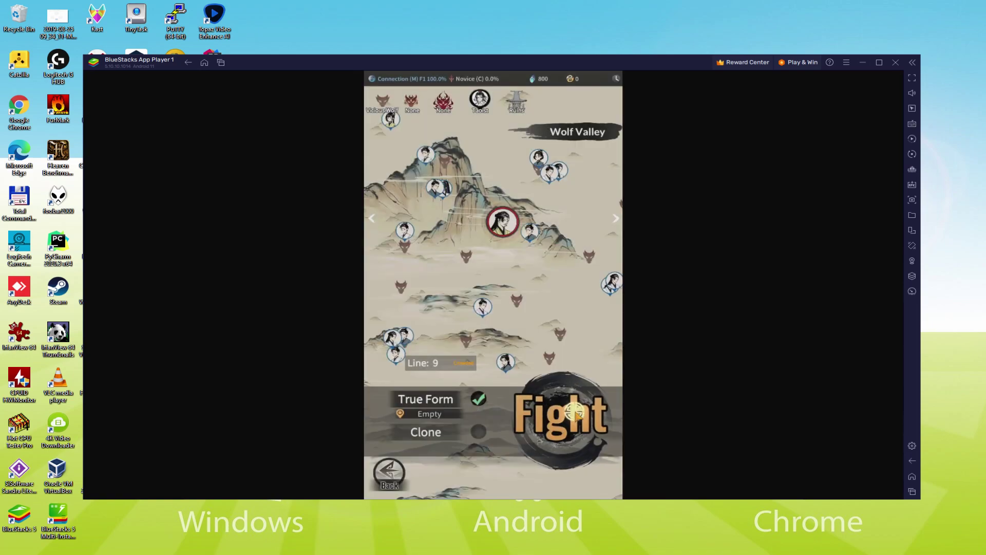
click(578, 417)
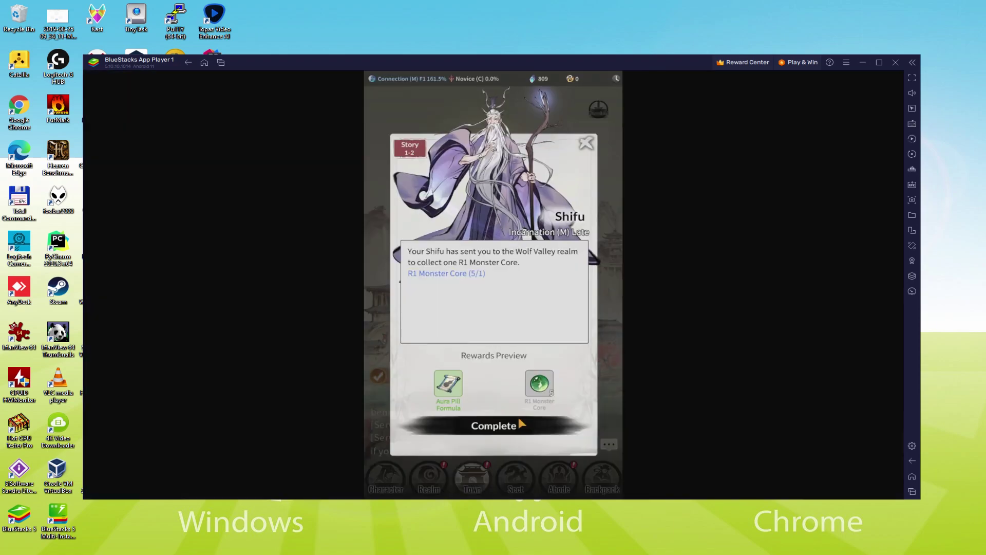
Complete Shifu's Wolf Valley monster core quest and claim its rewards
click(519, 418)
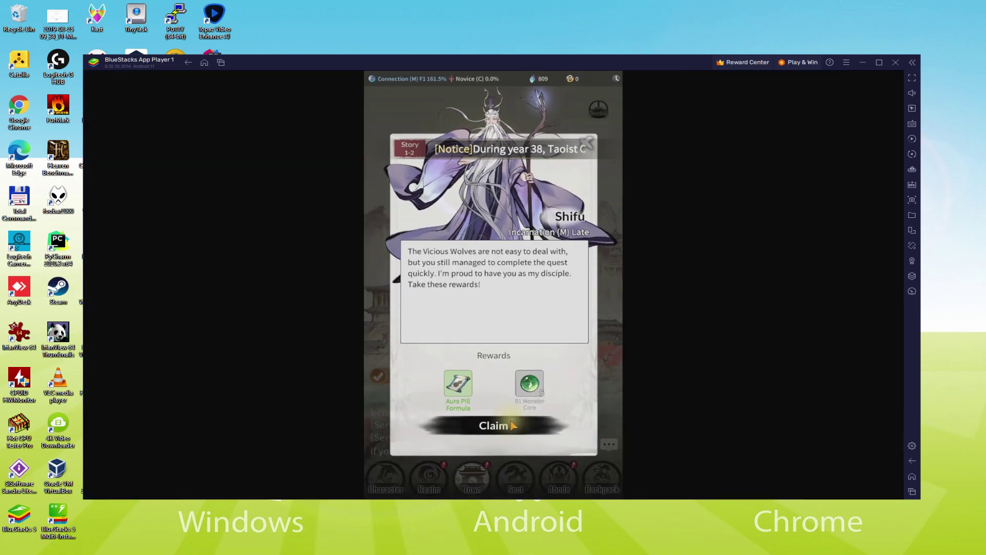
click(513, 424)
click(519, 411)
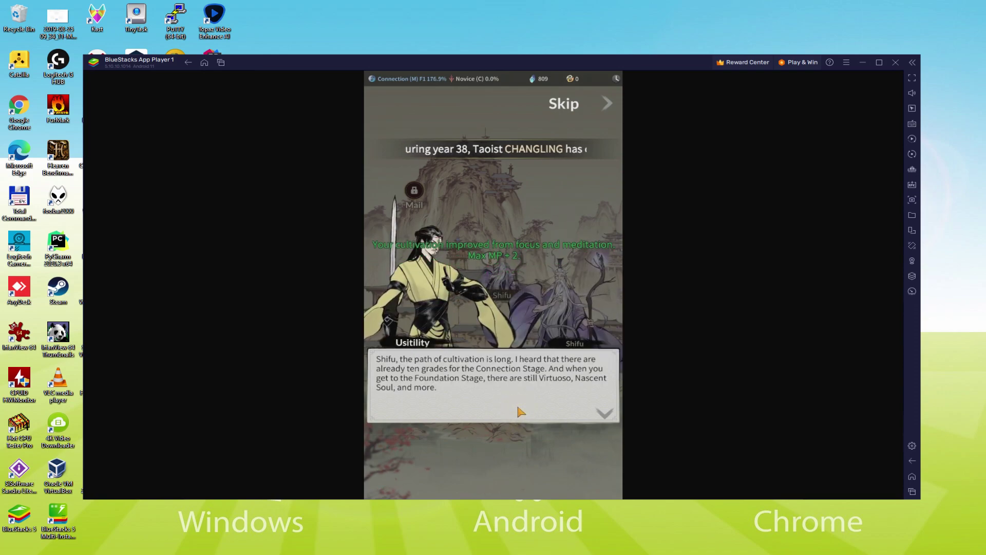
Advance through the alchemy conversation with Shifu and accept the Alchemy Guide quest
click(519, 411)
click(519, 410)
click(518, 409)
click(518, 410)
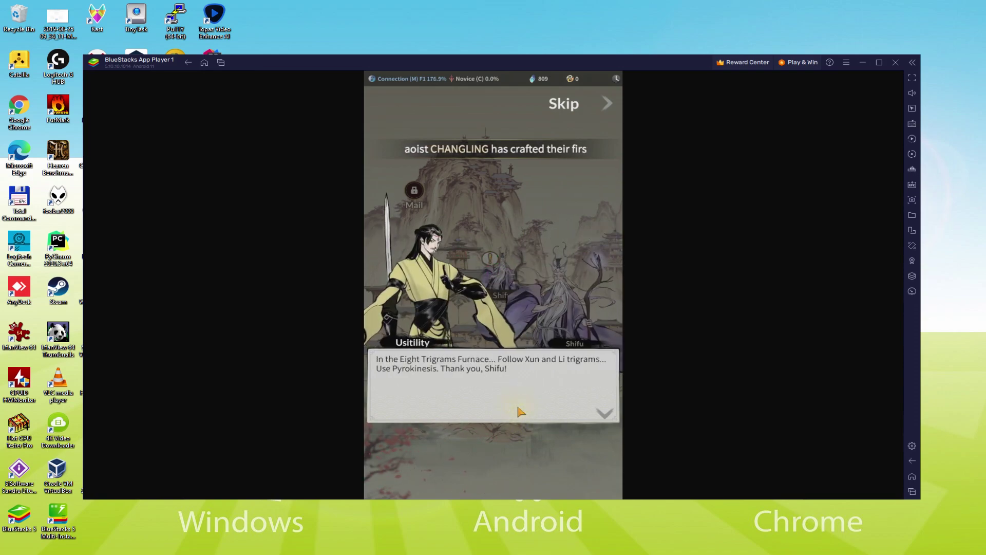
click(518, 409)
click(518, 410)
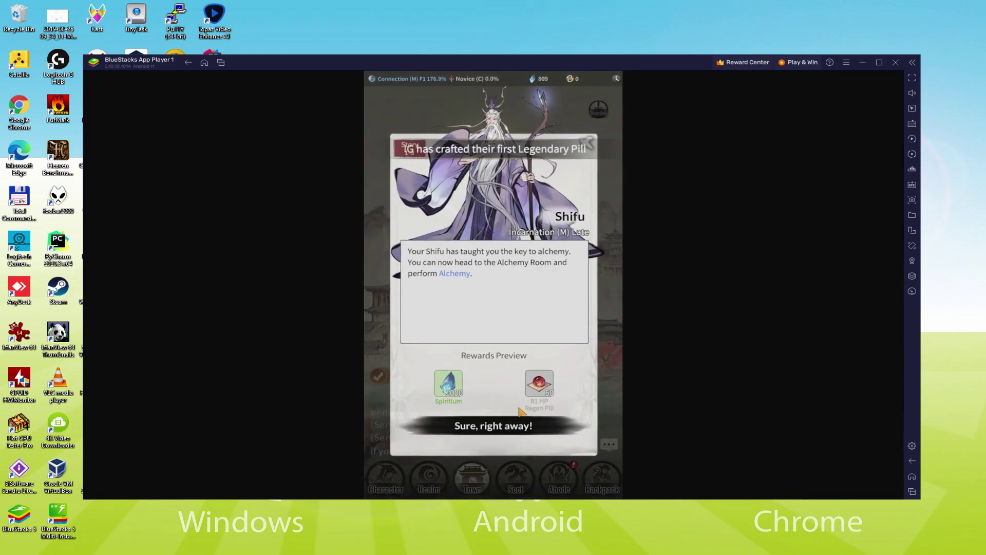
click(518, 417)
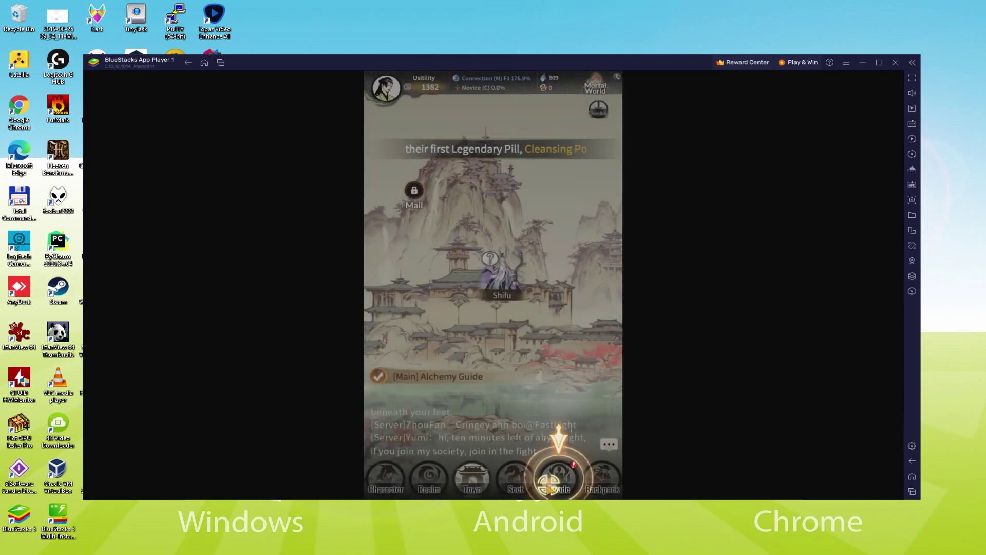
Go to the Alchemy room in the Abode and craft an Aura Pill
click(552, 465)
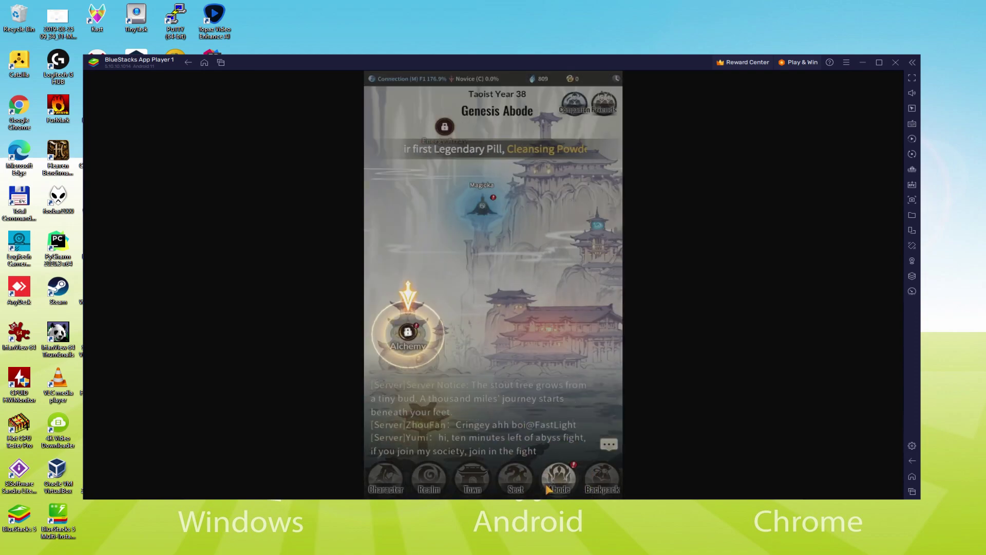
click(406, 337)
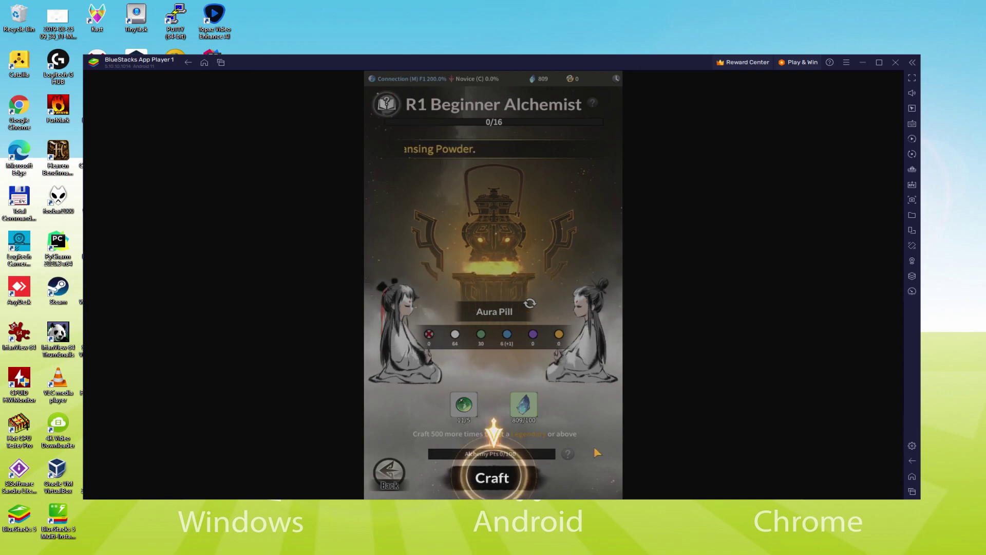
click(500, 478)
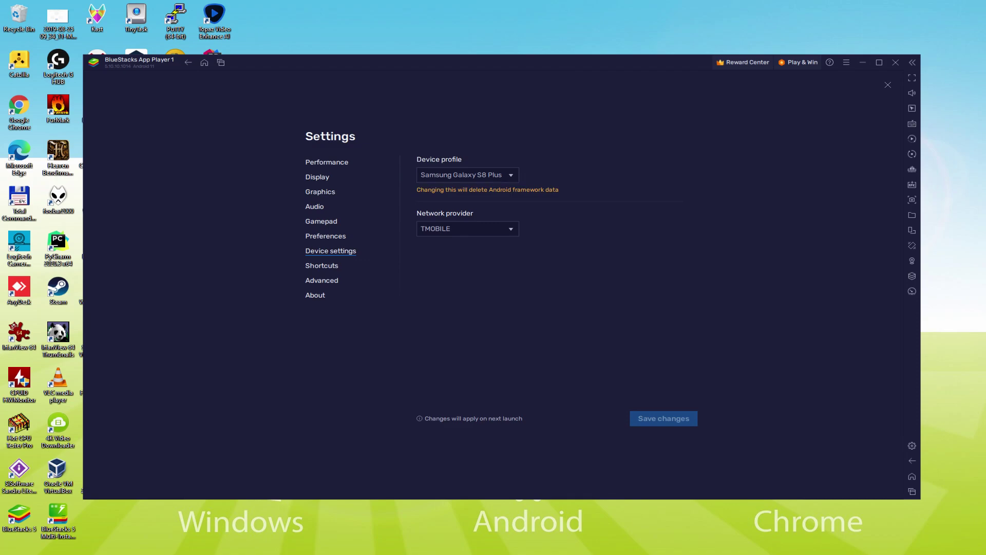
Close the emulator's device settings and dismiss the stage upgrade summary in the game
key(Escape)
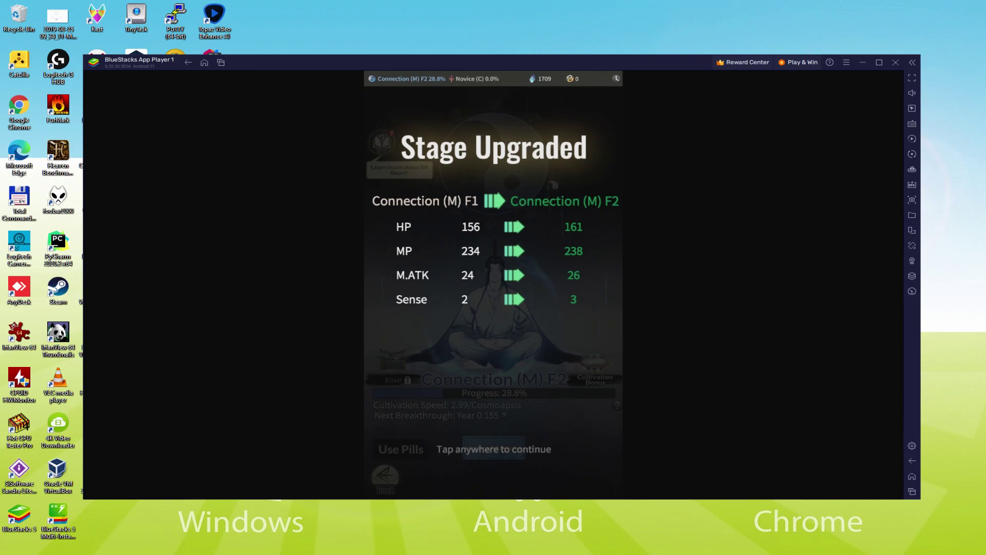
click(580, 409)
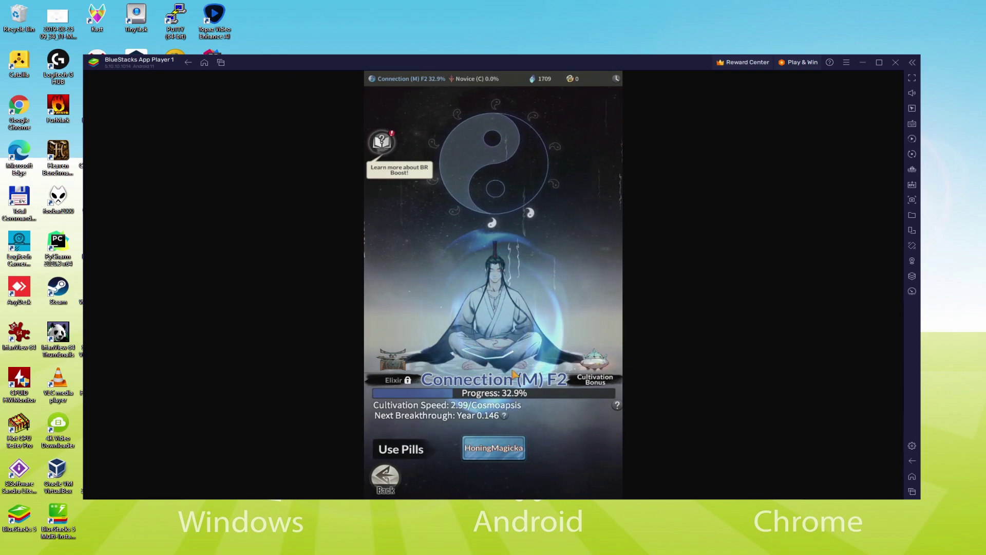
Check the pills available for cultivation, fold the pill list, and return to the Genesis Abode
click(414, 450)
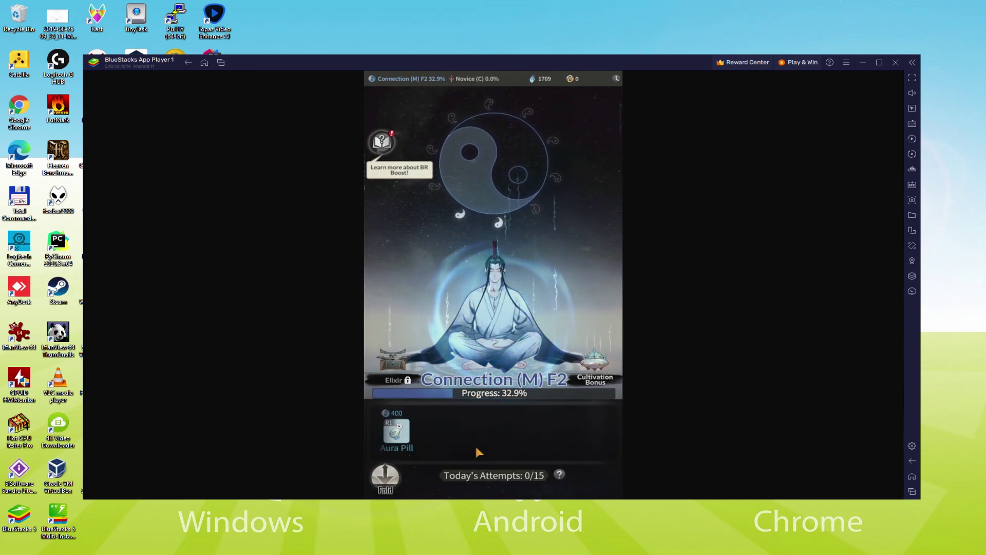
click(399, 473)
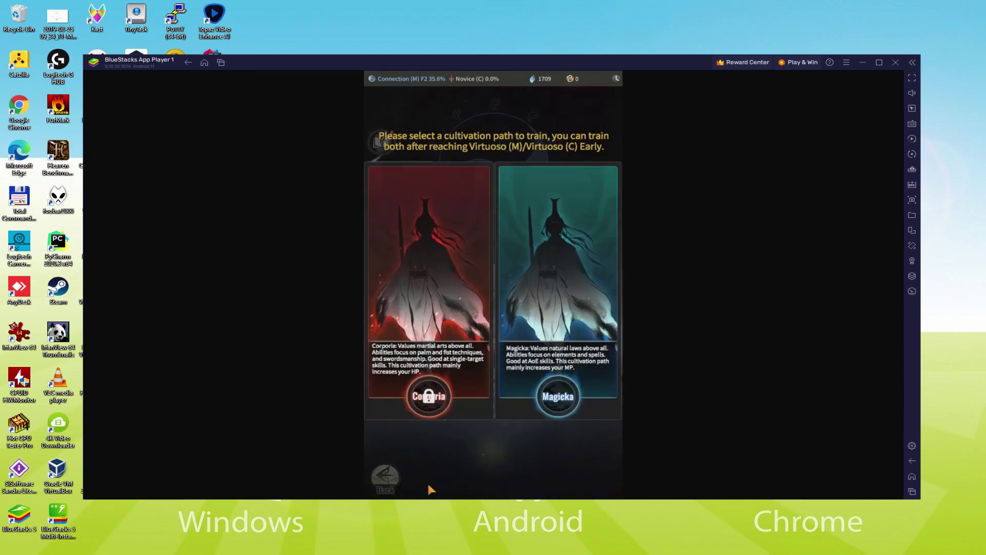
click(389, 485)
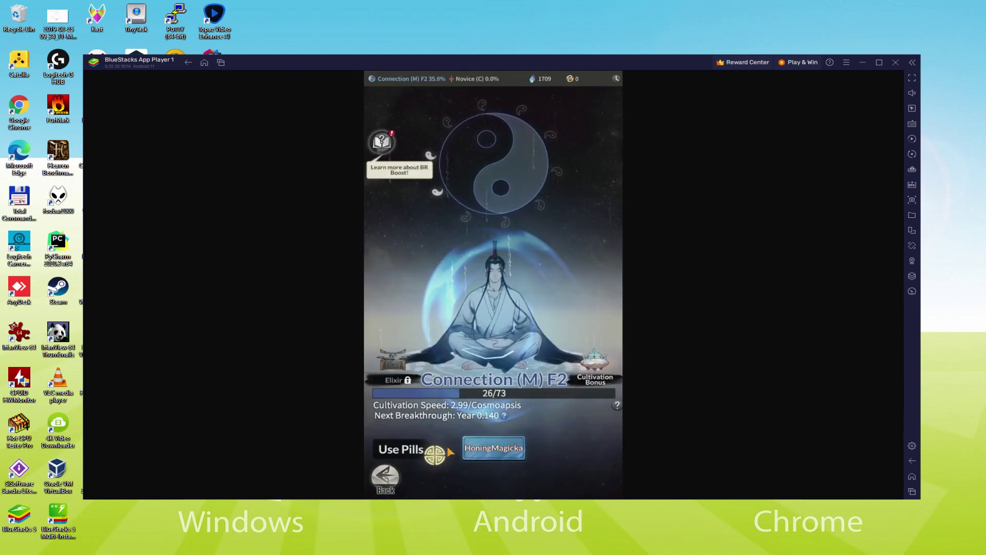
click(391, 478)
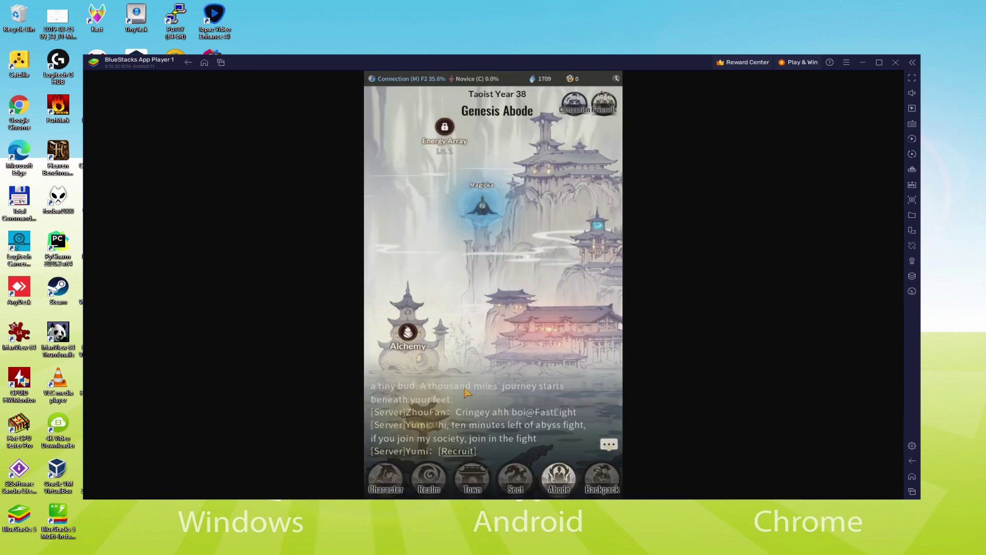